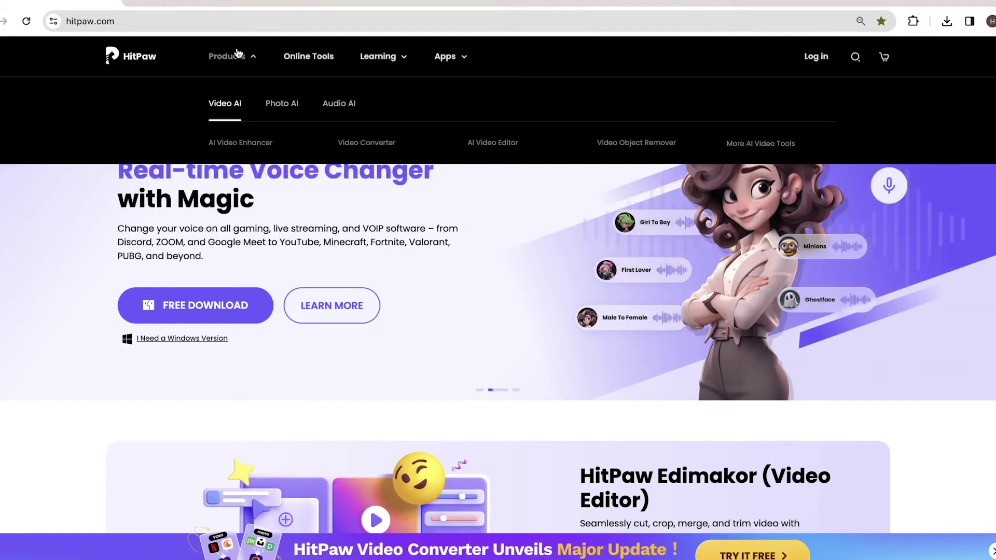
- Open HitPaw's AI Video Enhancer product page and scroll down through its feature section
click(239, 181)
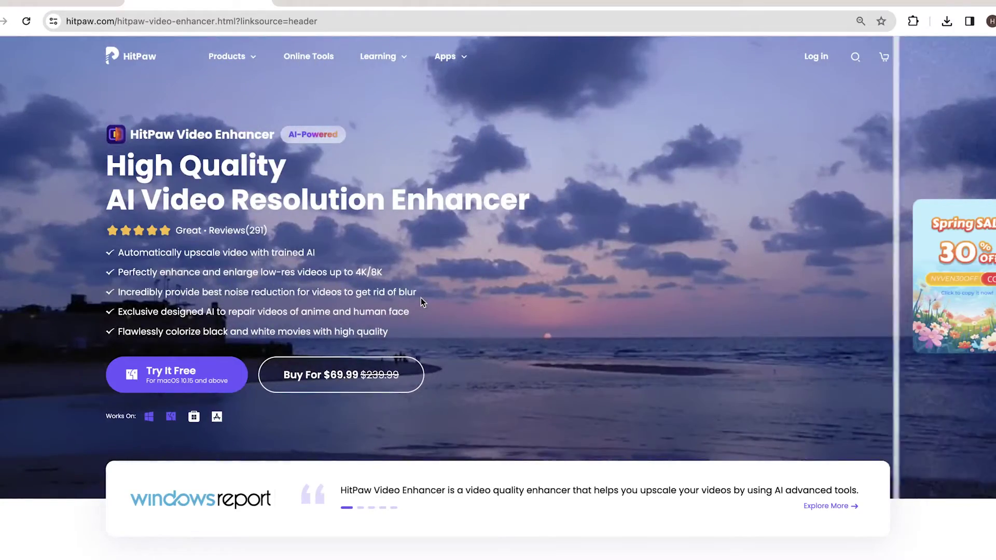
scroll(421, 299, down, 5)
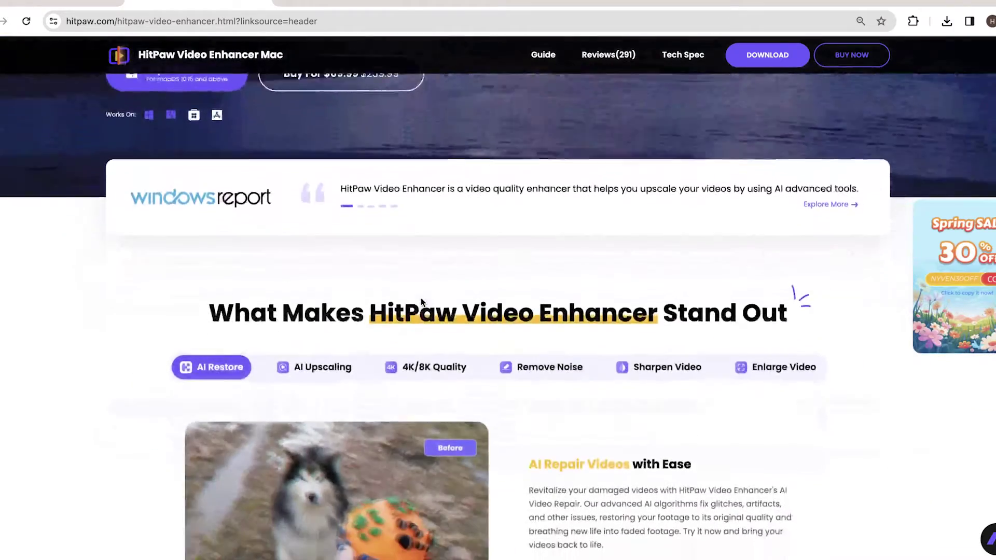
scroll(421, 302, down, 2)
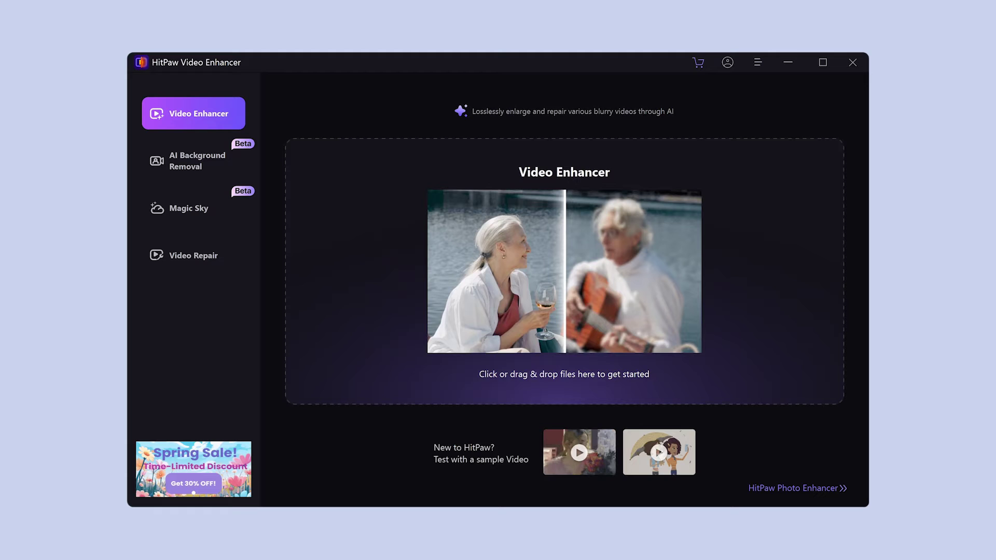
- Load original.mp4 into HitPaw Video Enhancer, play it, and look over the AI model cards
drag(19, 393, 465, 300)
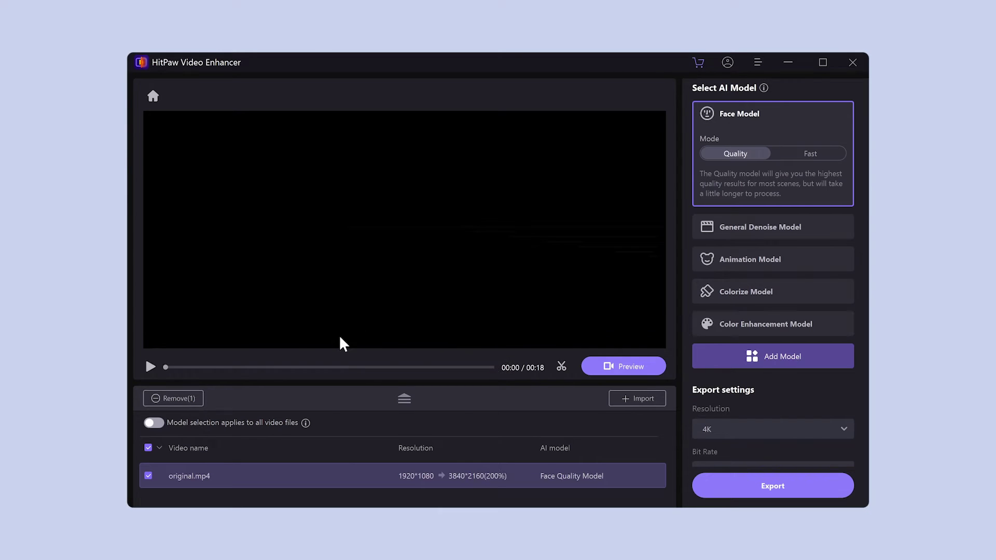
click(323, 344)
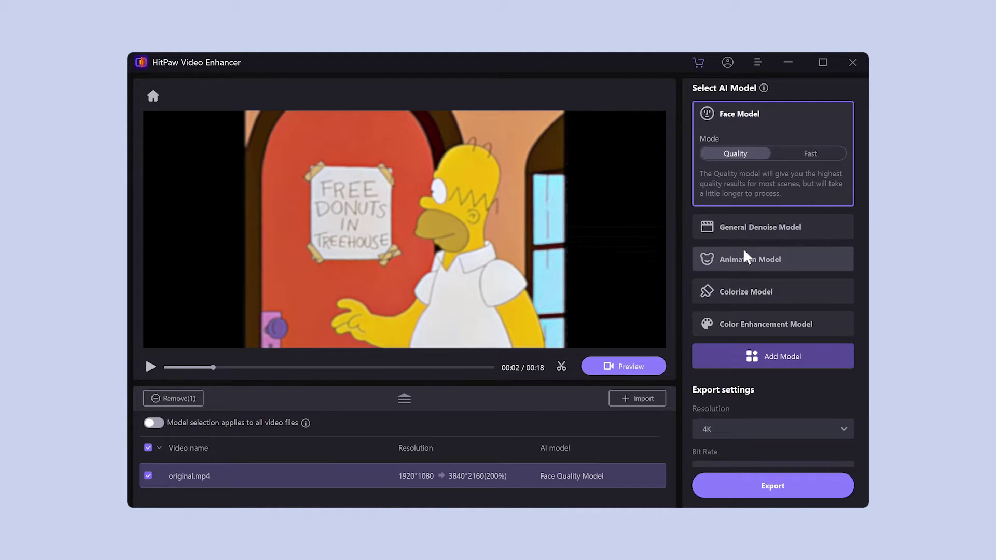
mouse_move(743, 140)
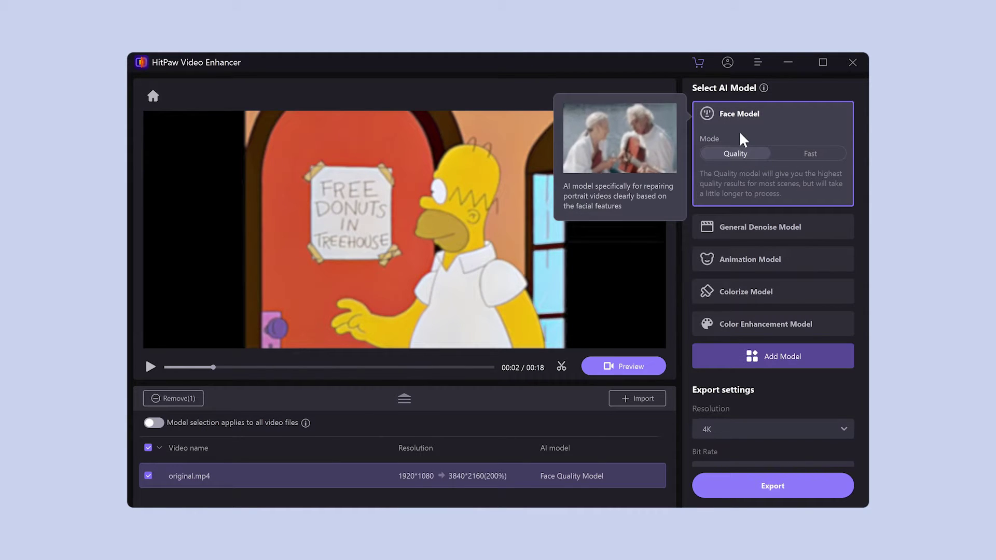
mouse_move(746, 228)
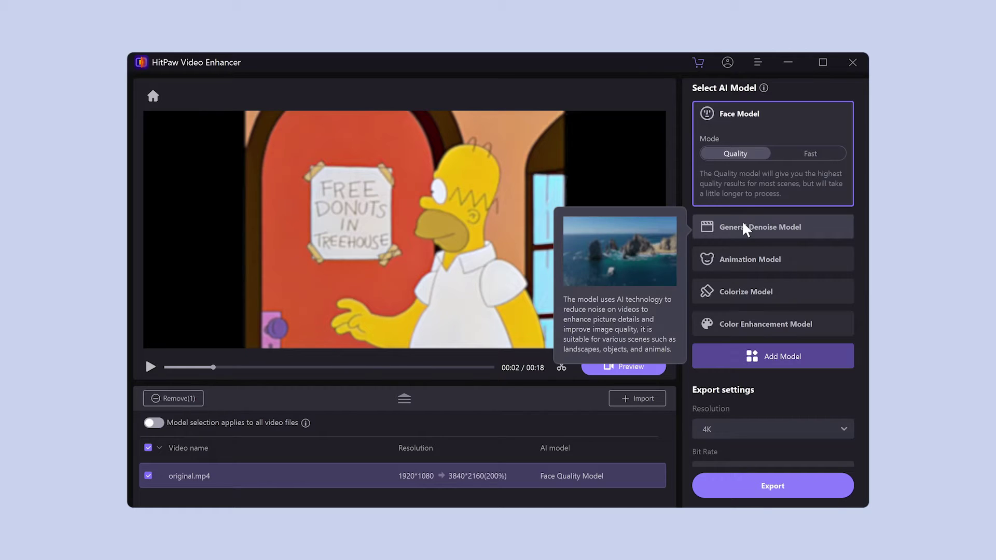
mouse_move(745, 269)
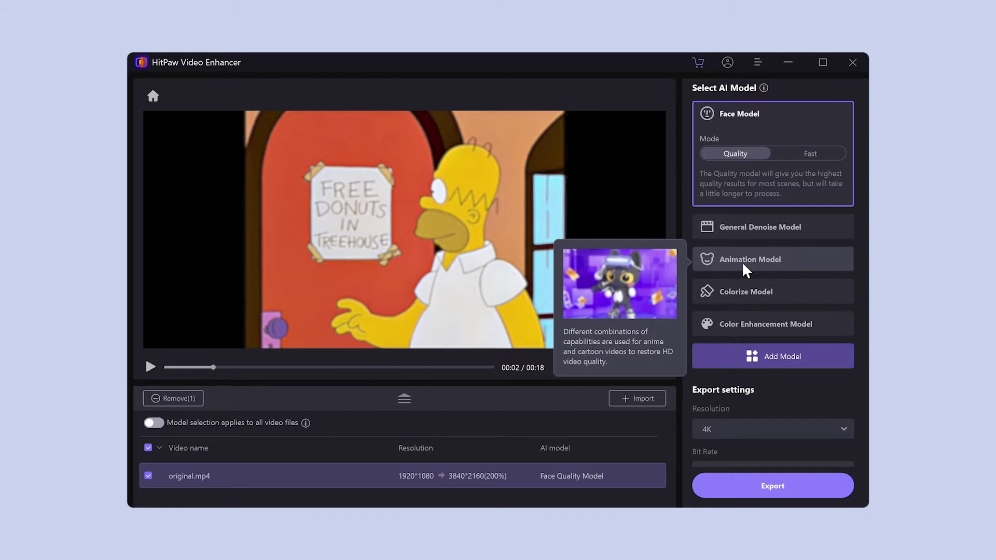
mouse_move(743, 332)
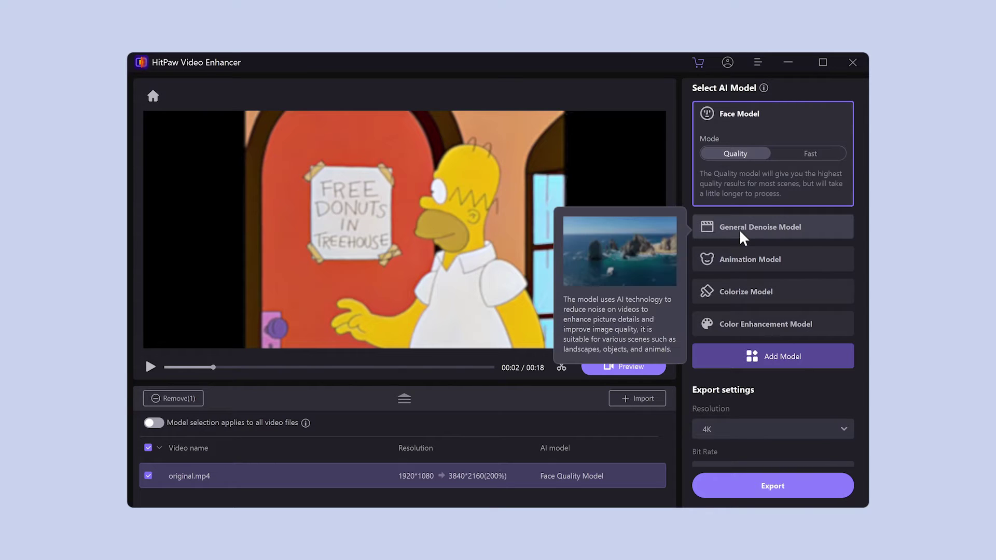
- Try the Face Model, return to the Animation Model, and generate the enhanced preview
click(744, 257)
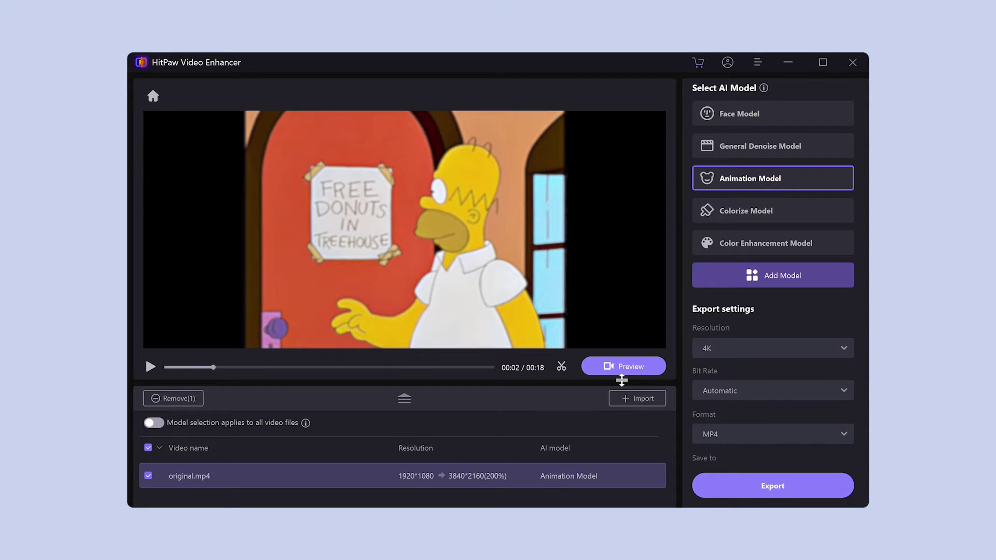
click(773, 113)
mouse_move(743, 333)
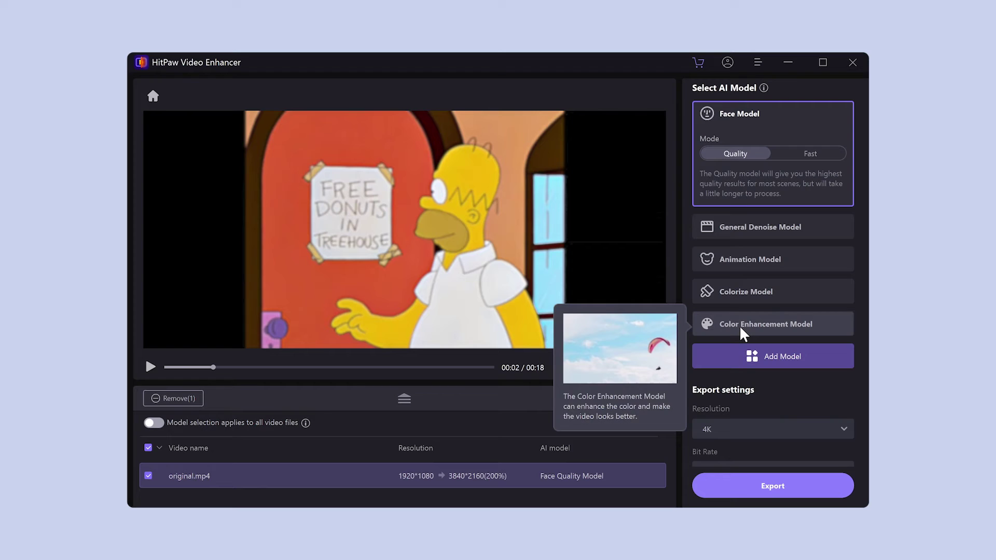
mouse_move(742, 236)
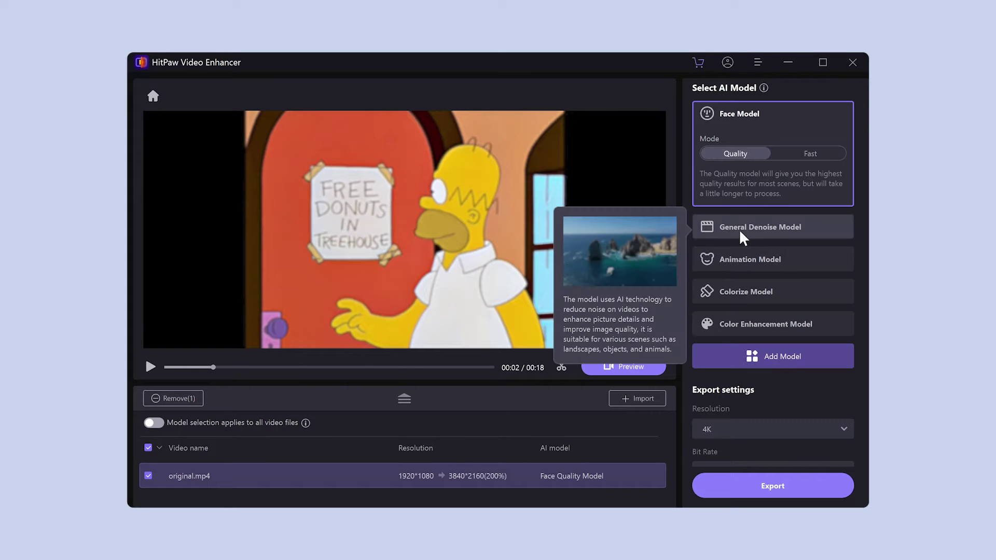
click(726, 259)
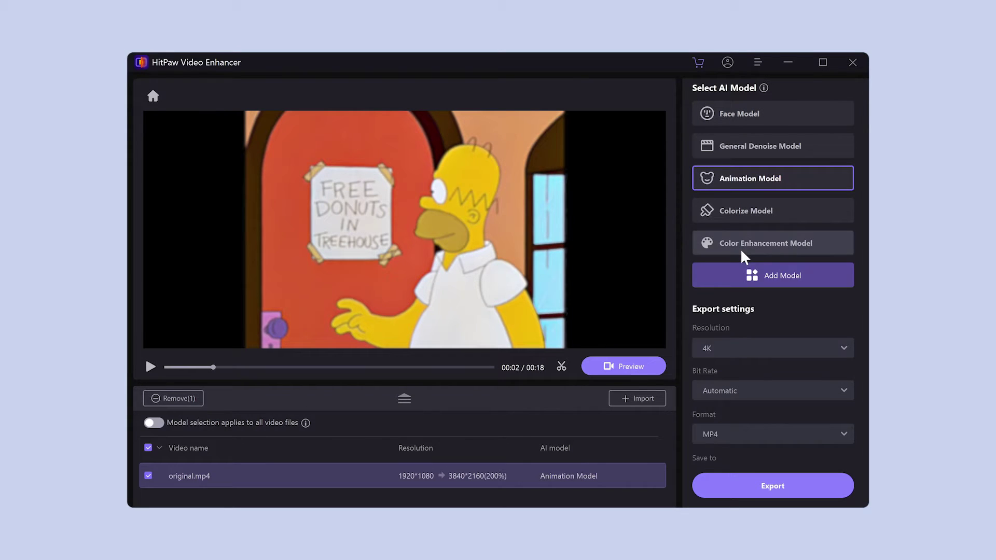
click(623, 375)
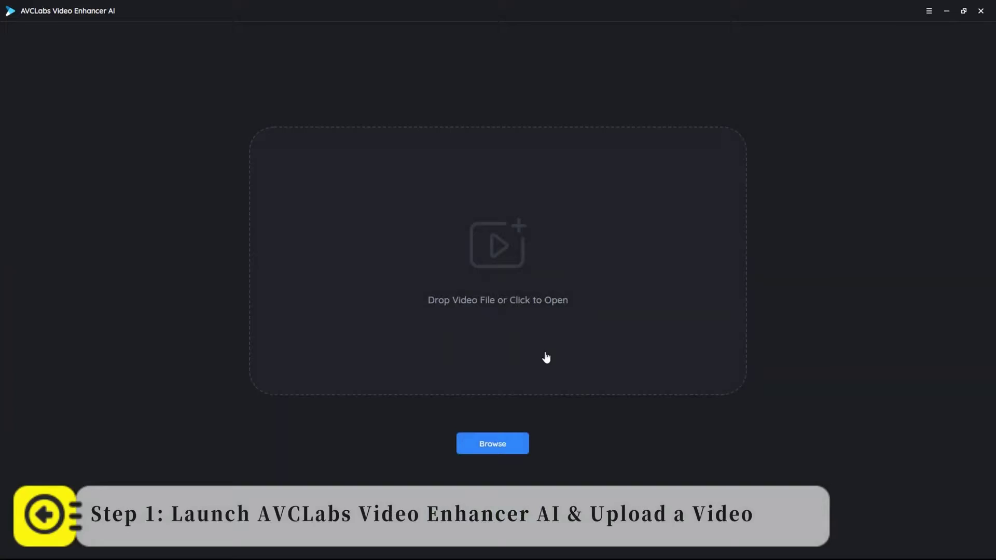
- Import 'The Simpsons Funniest Scene.mp4' and move the playhead to about 00:00:34
click(492, 443)
double_click(125, 82)
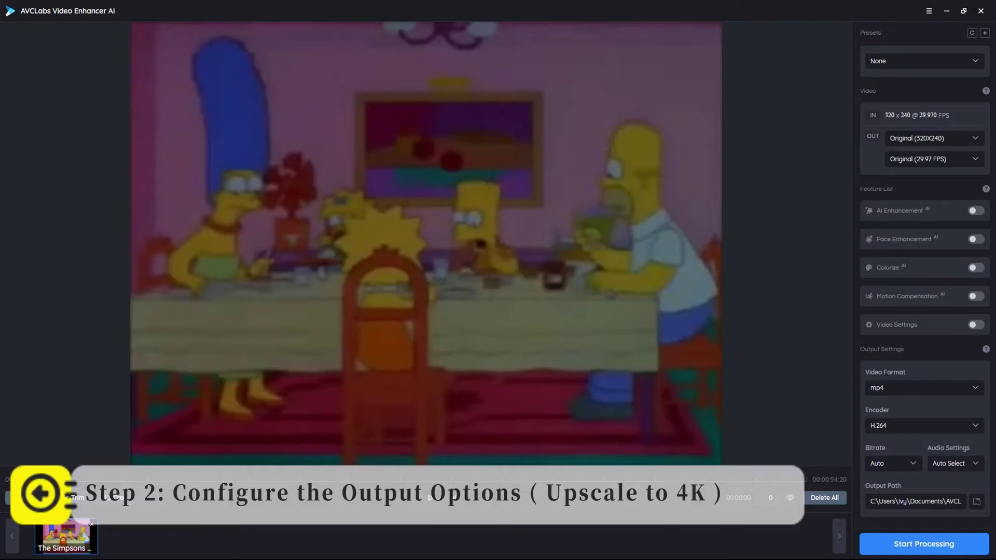
click(244, 477)
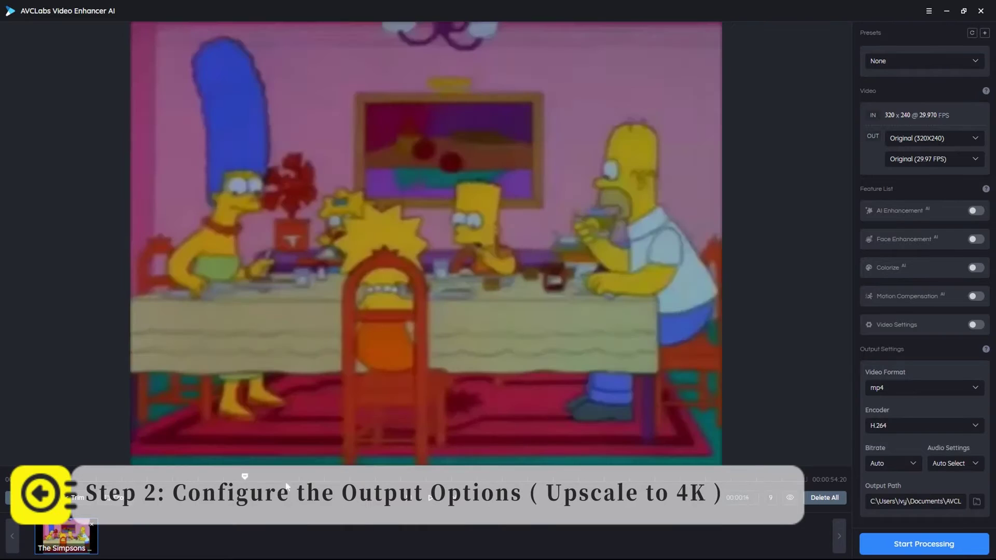
drag(381, 486, 519, 487)
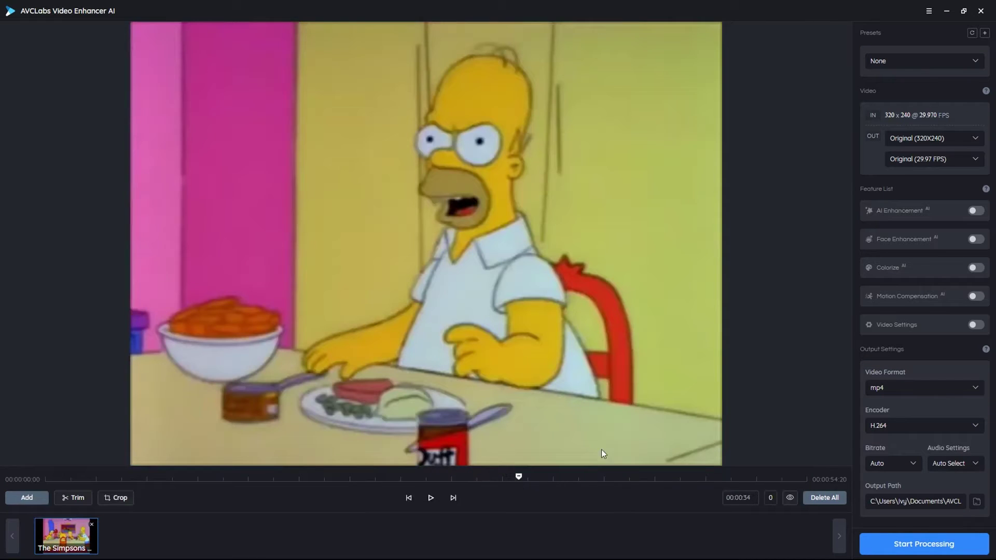
- Reset the preset from Upscale to 4K back to None and set output resolution to 4K (3840x2160)
click(918, 62)
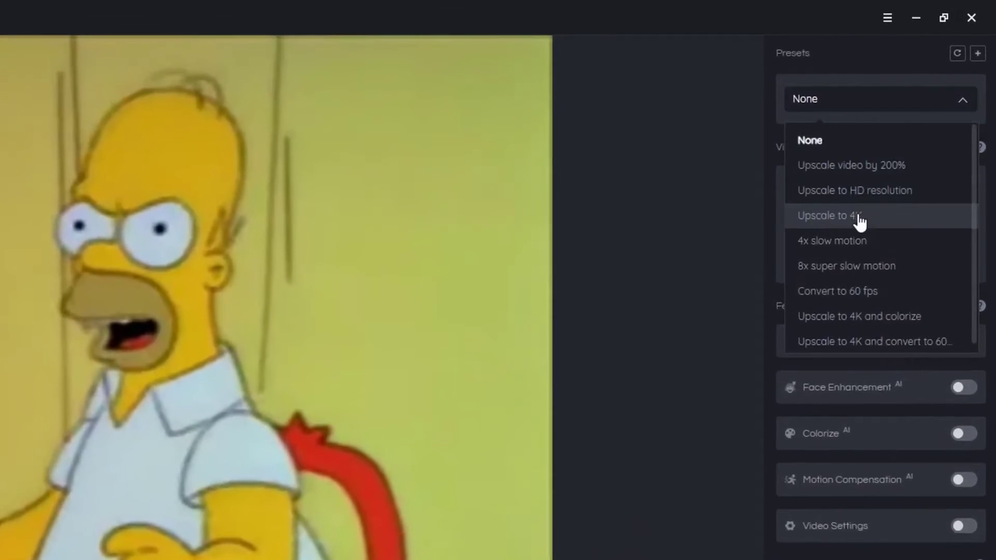
click(909, 135)
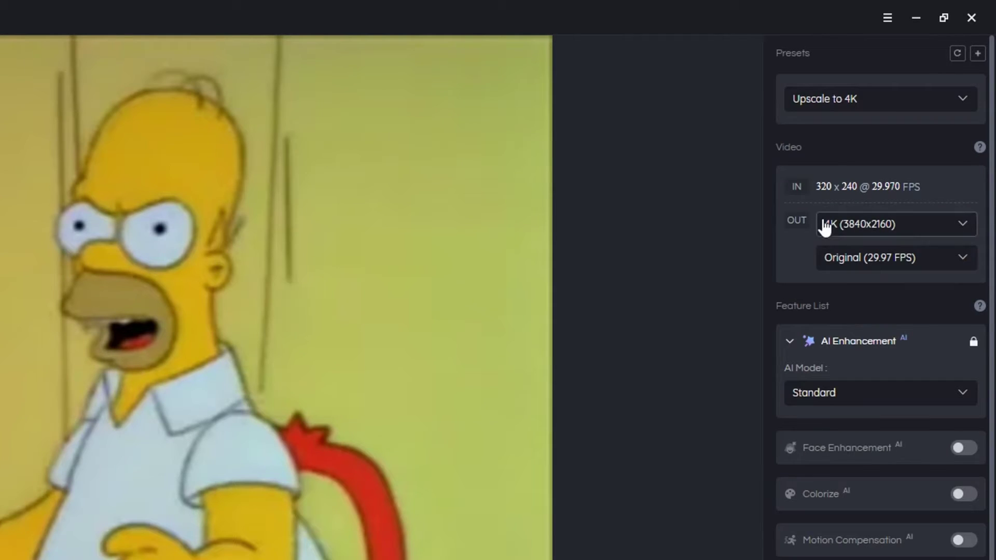
click(870, 101)
click(851, 141)
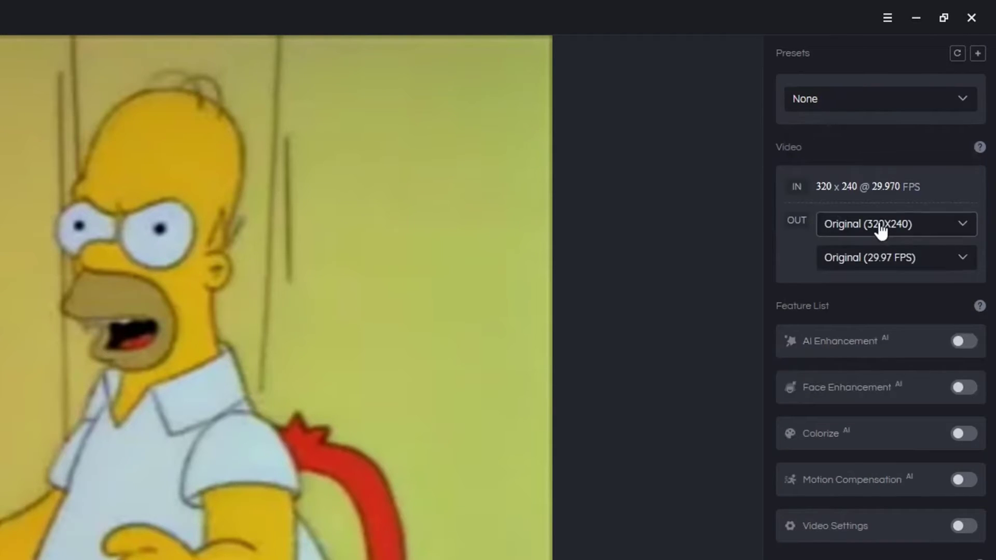
click(881, 230)
scroll(871, 275, down, 3)
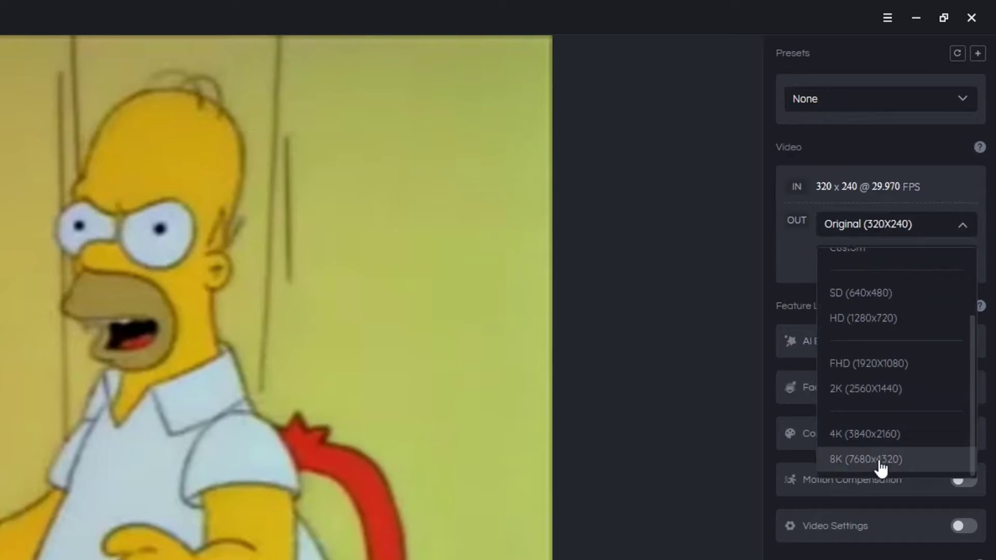
click(896, 435)
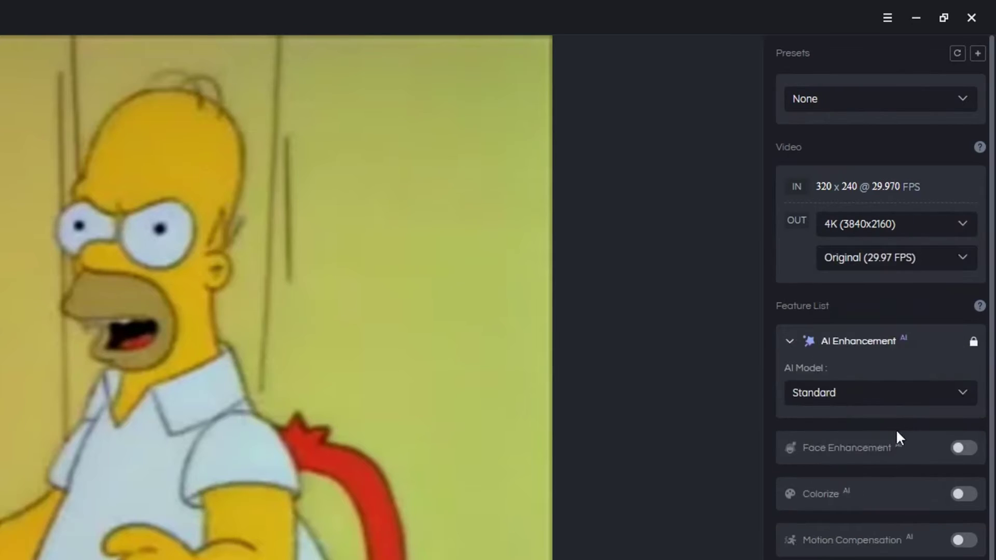
- Turn on Face Enhancement and Video Settings, toggle Colorize off, and move to a later frame
click(965, 449)
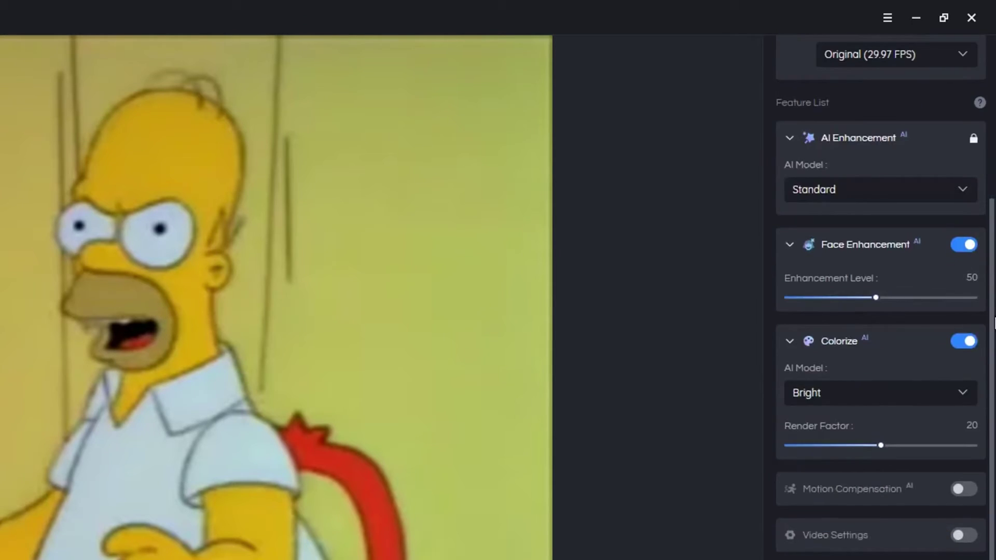
click(954, 342)
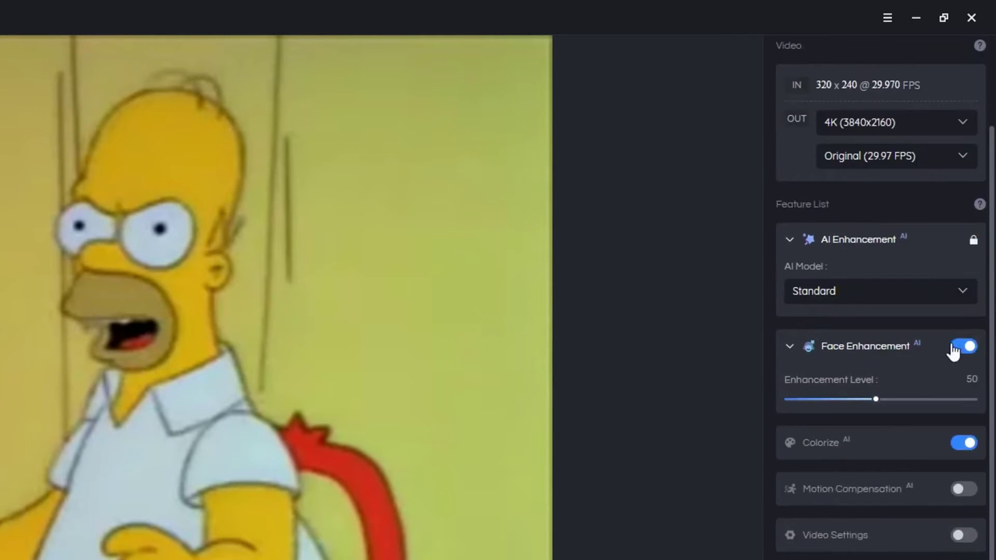
click(977, 540)
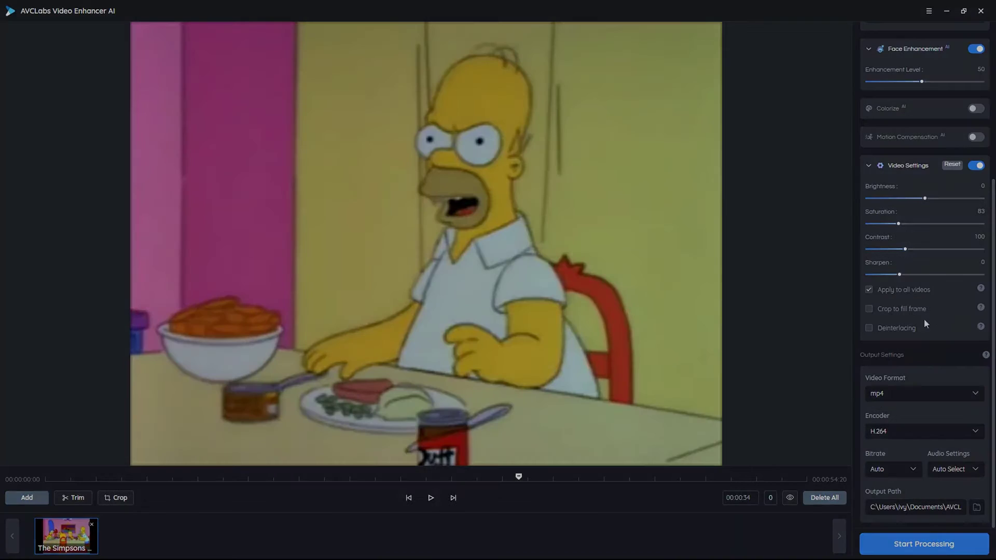
drag(519, 478, 573, 479)
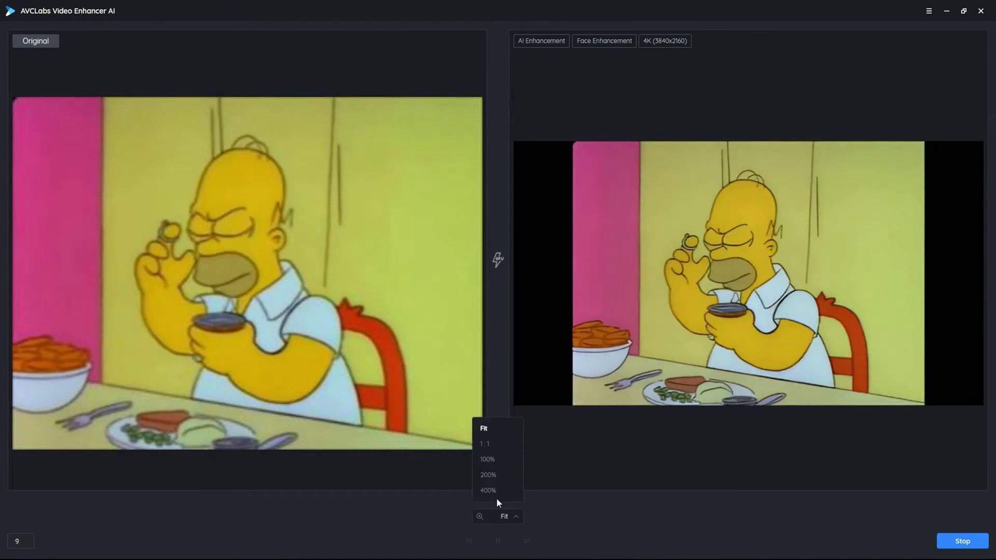
- Zoom both comparison previews to 400%, then back to 1:1
click(495, 491)
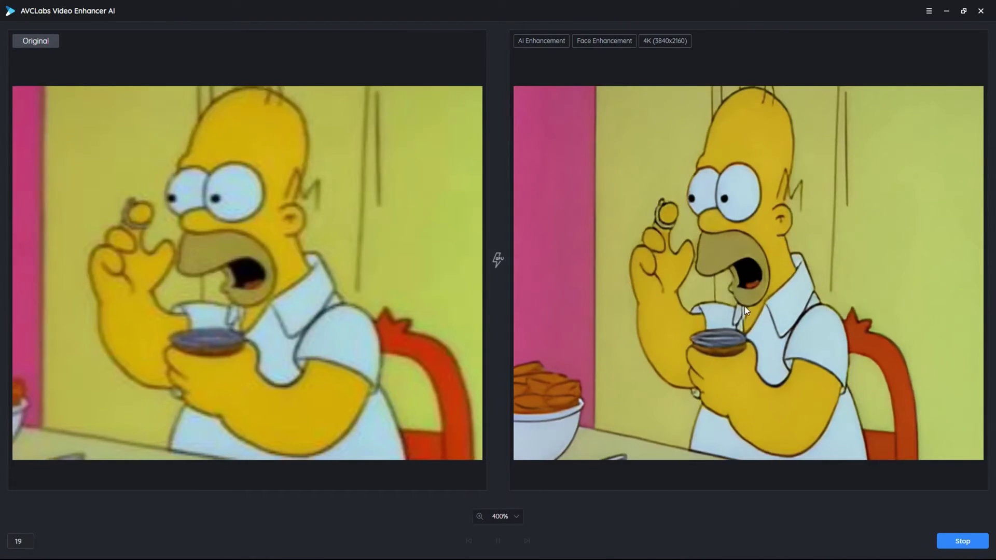
click(516, 517)
click(505, 443)
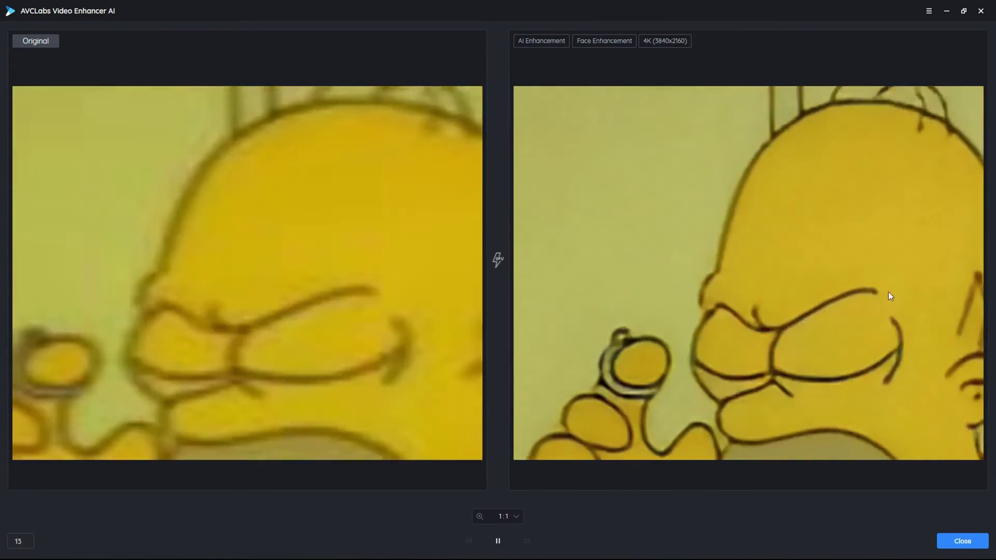
- Close the comparison preview and start processing the Simpsons clip with the 4K face-enhancement settings
click(958, 545)
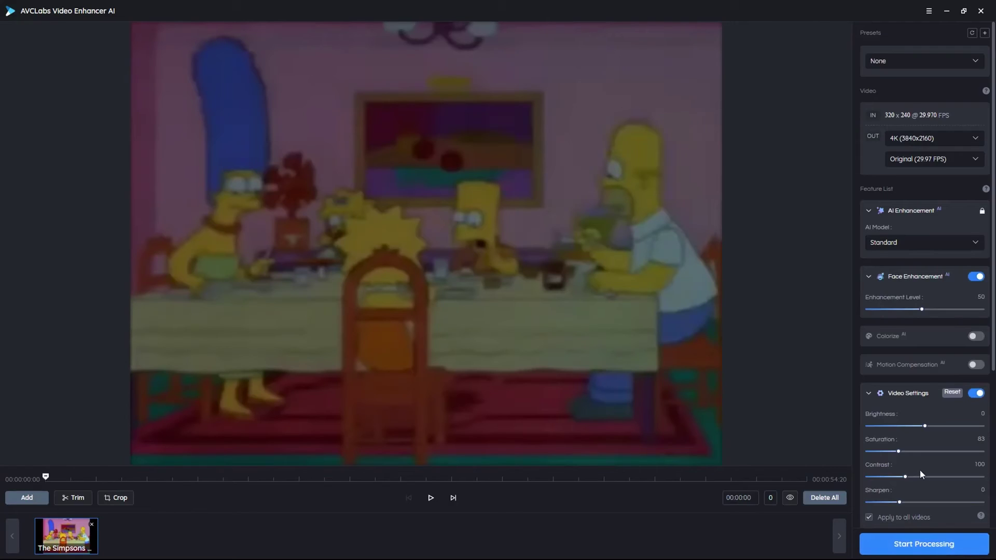
scroll(919, 470, down, 5)
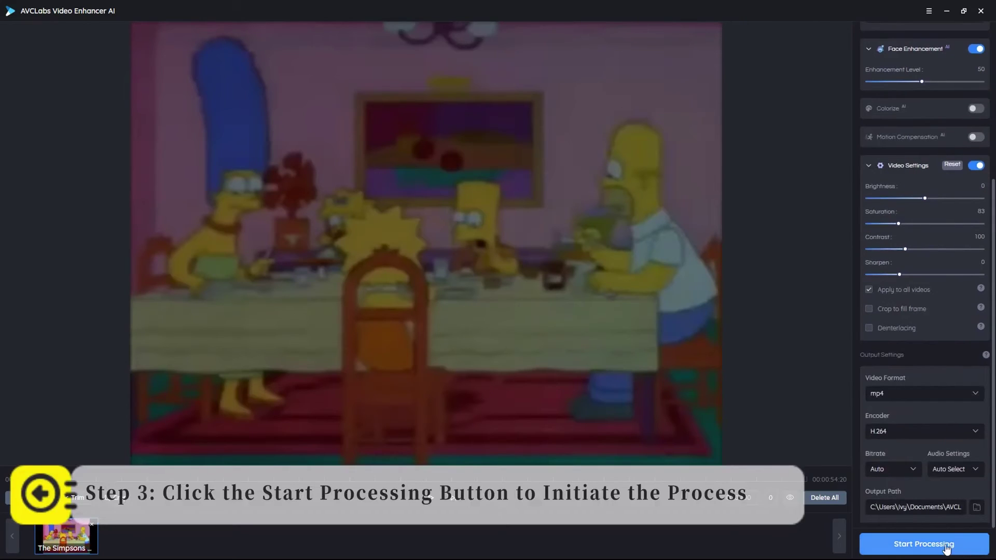
click(946, 546)
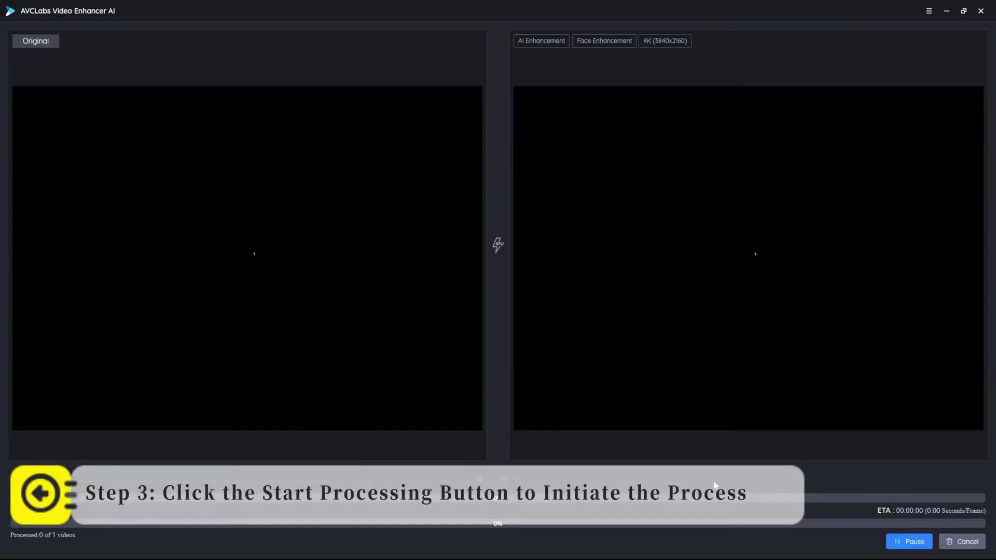